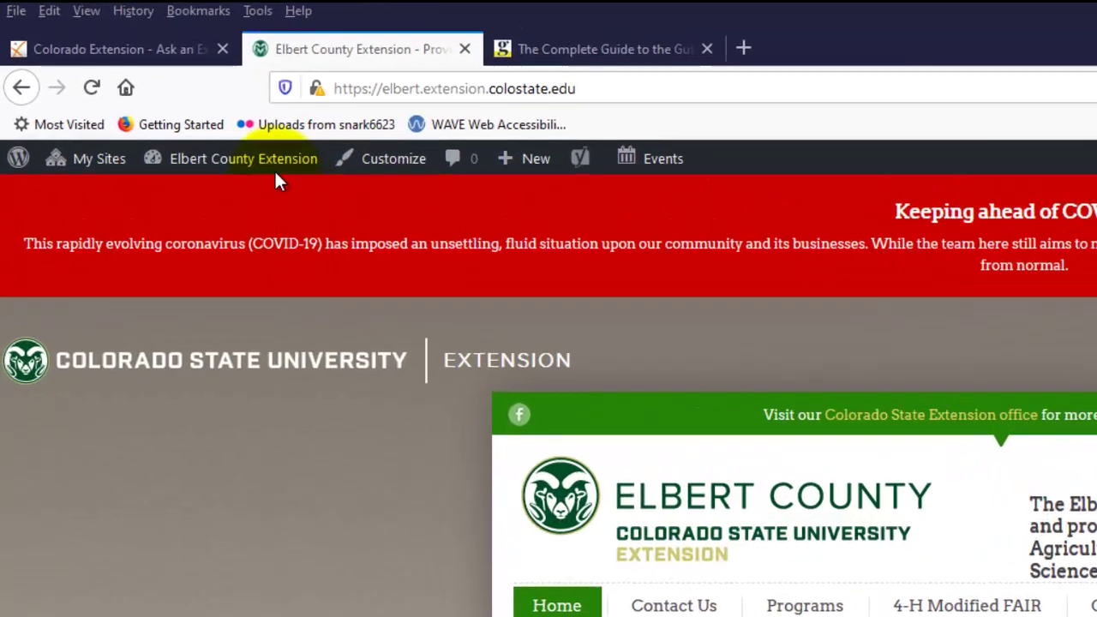
Step: Go to the Elbert County Extension site's dashboard and open its Broken Links report
mouse_move(138, 88)
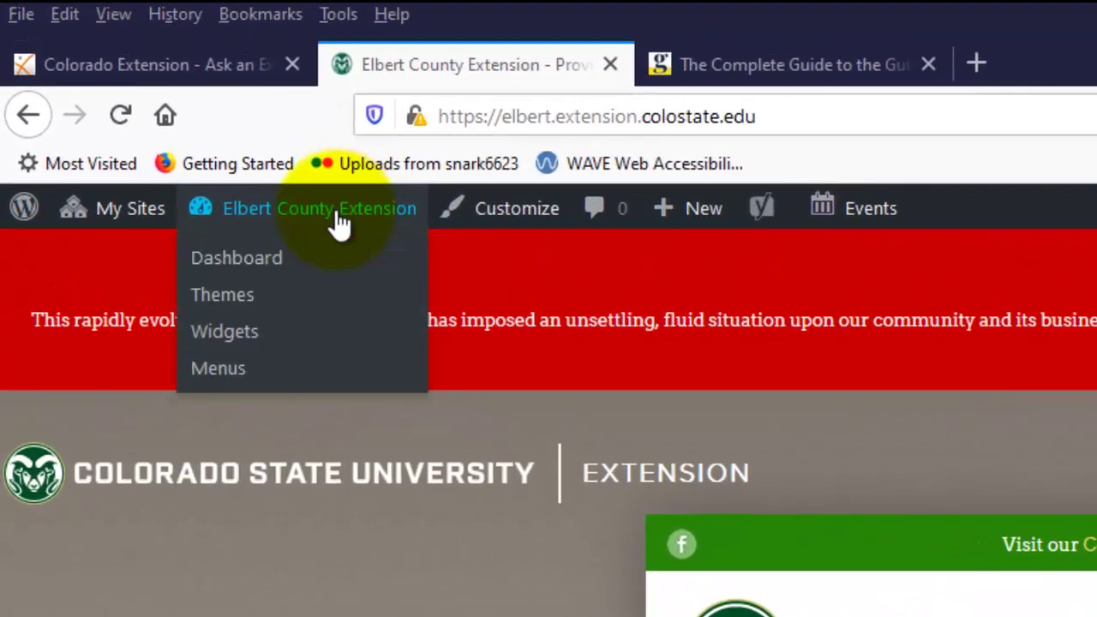
left_click(244, 273)
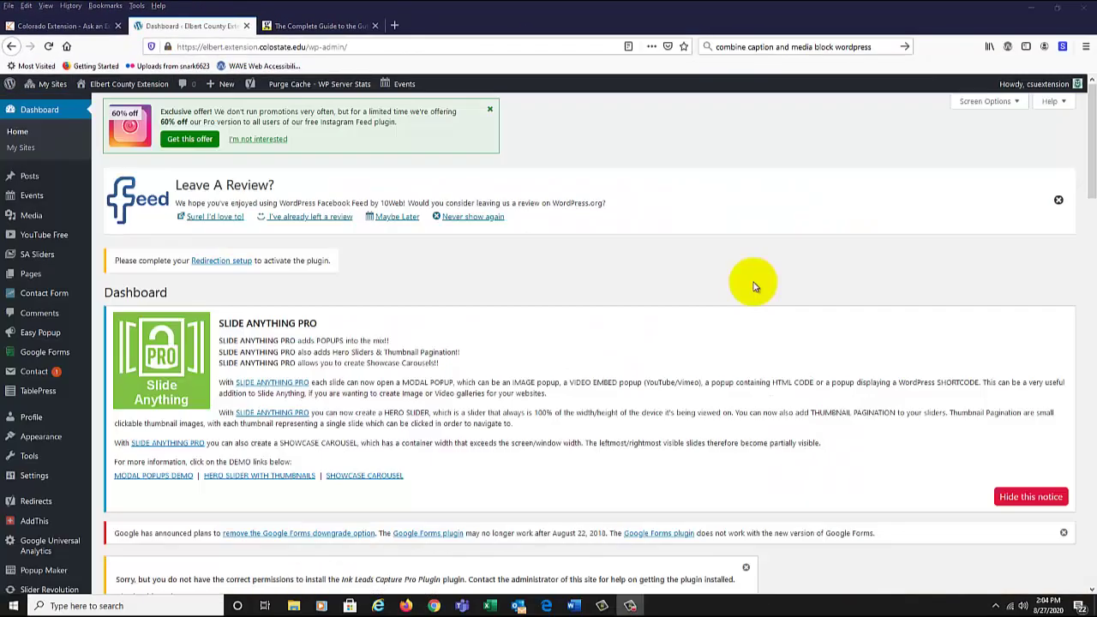
mouse_move(137, 88)
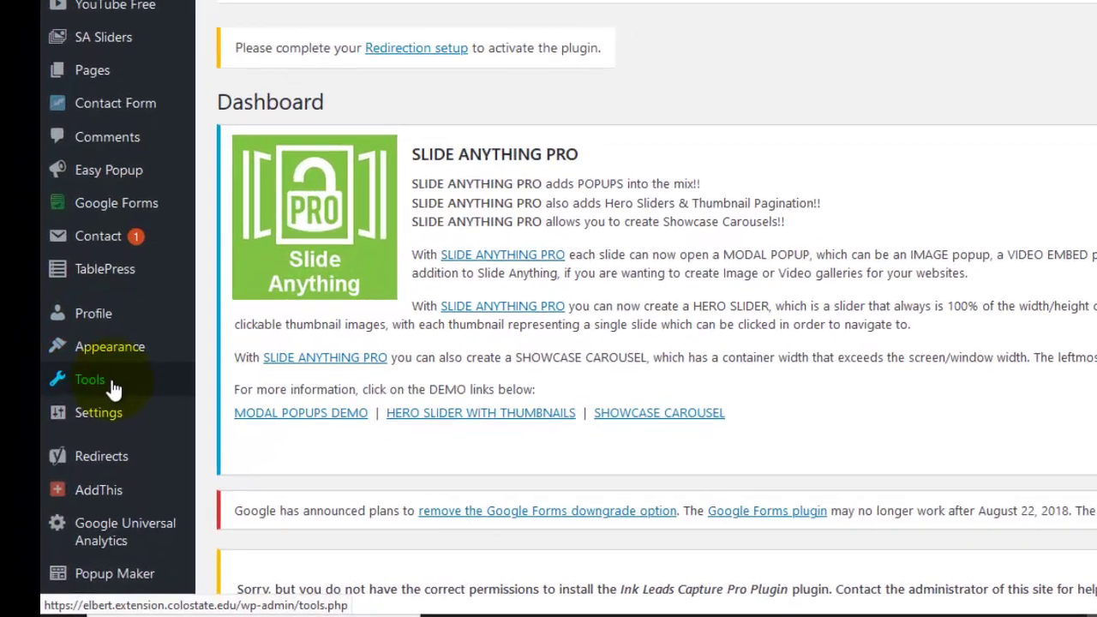
mouse_move(46, 460)
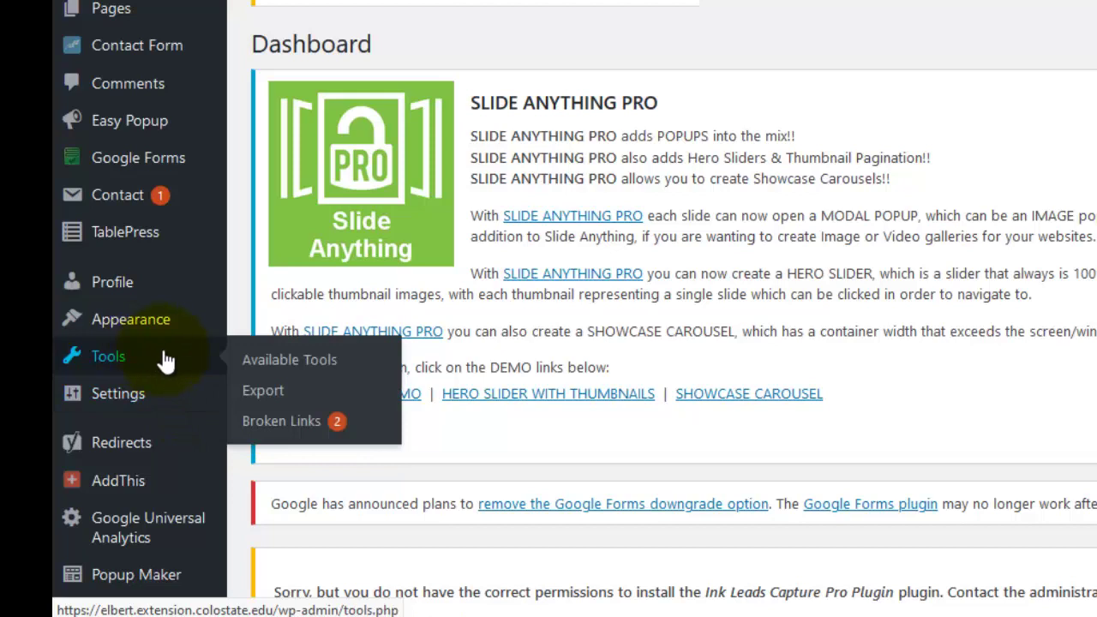
left_click(289, 426)
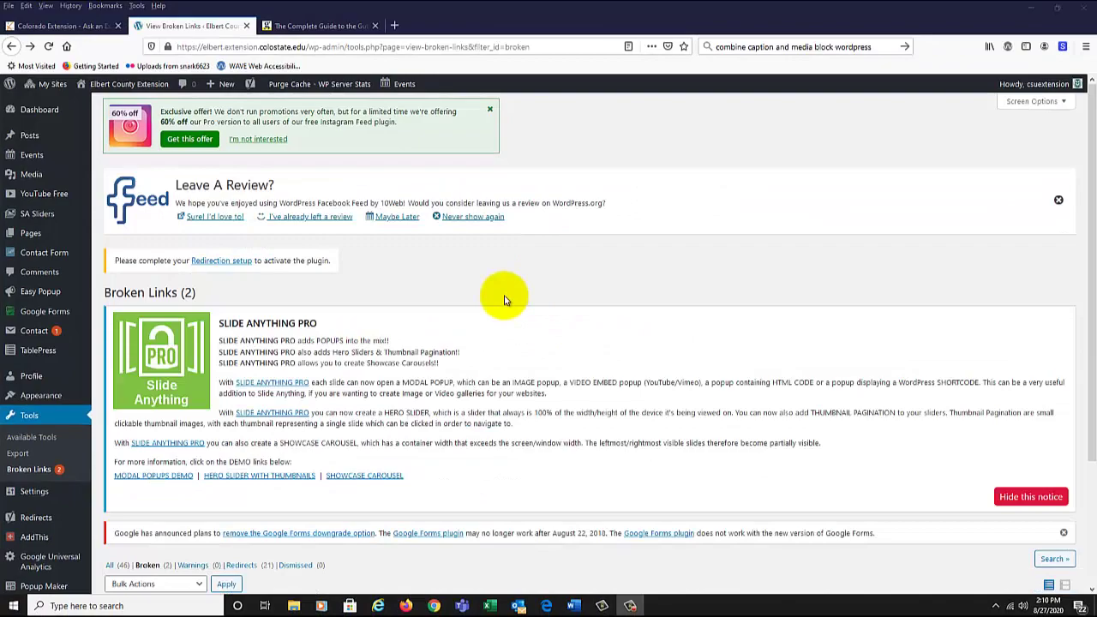
Step: Review the list of all detected links, and filter the report to broken links only
scroll(506, 296, "down", 5)
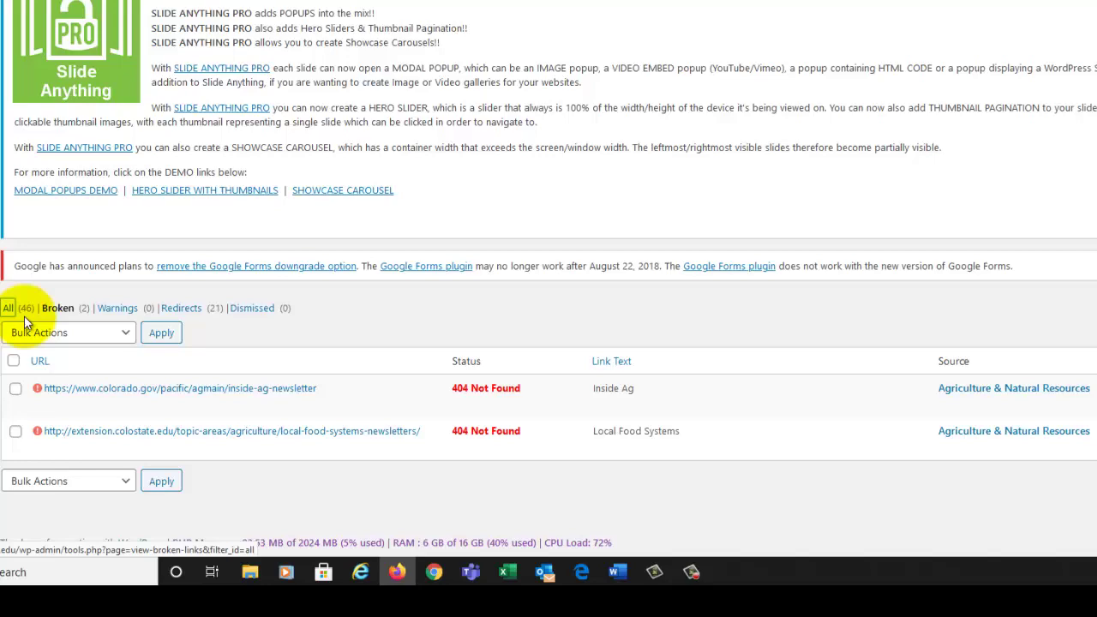
left_click(9, 309)
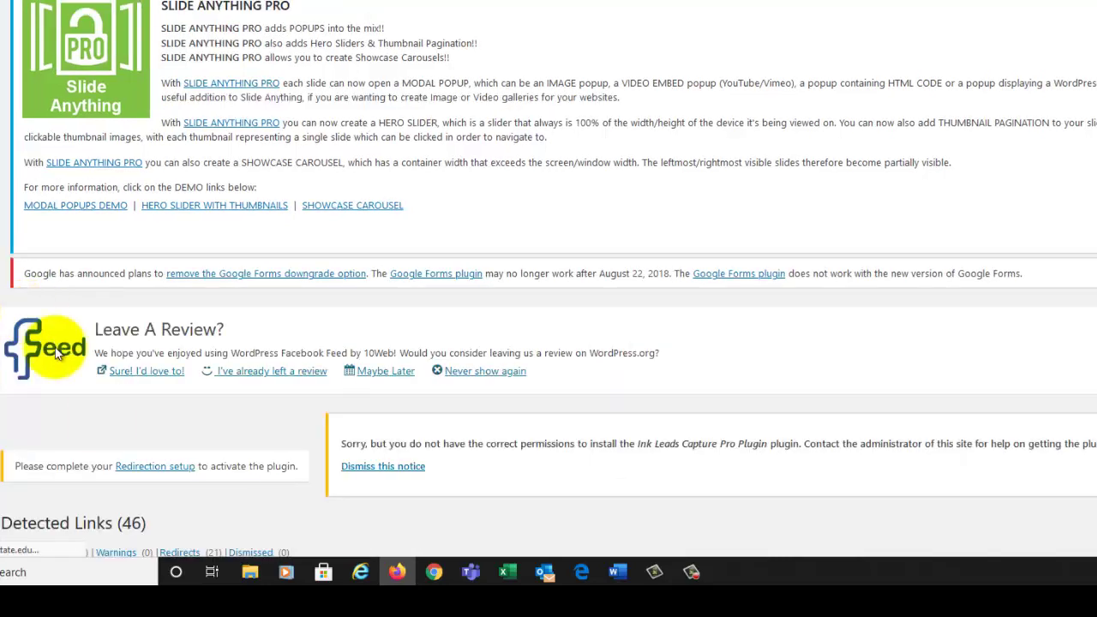
scroll(101, 420, "down", 3)
scroll(101, 425, "down", 3)
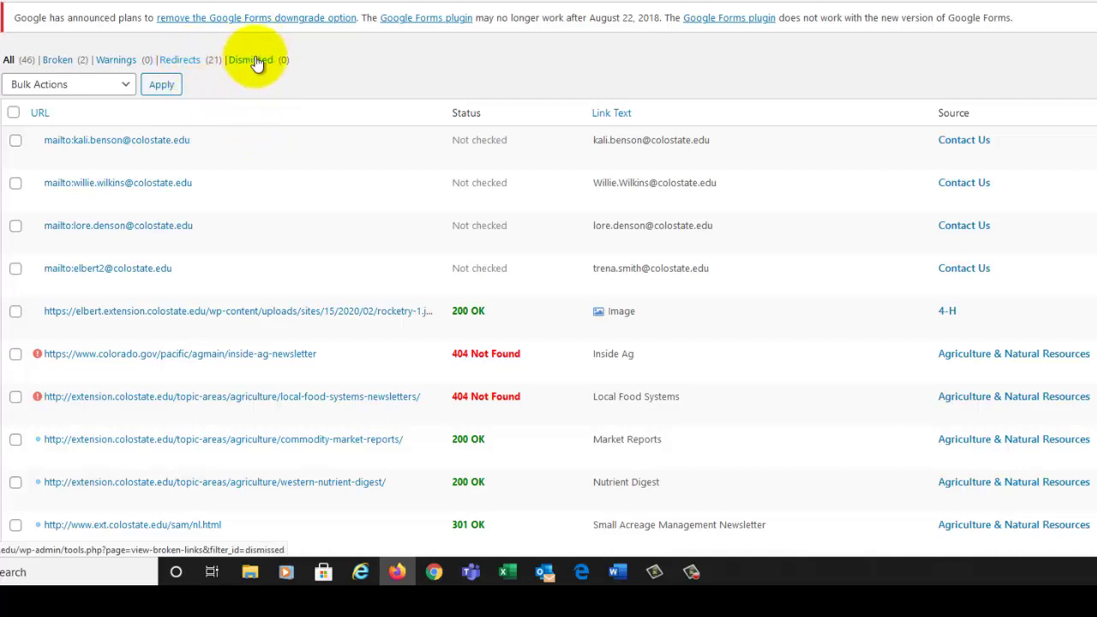
left_click(58, 64)
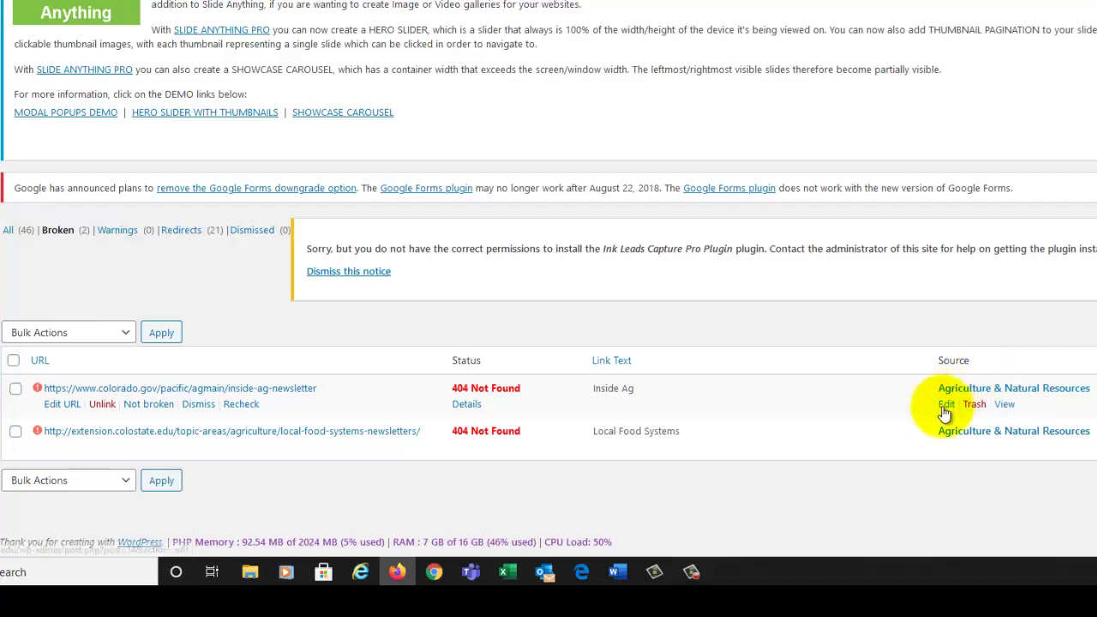
Step: View the Agriculture & Natural Resources page containing the Inside Ag link and examine the newsletter list under its Links section
left_click(1002, 405)
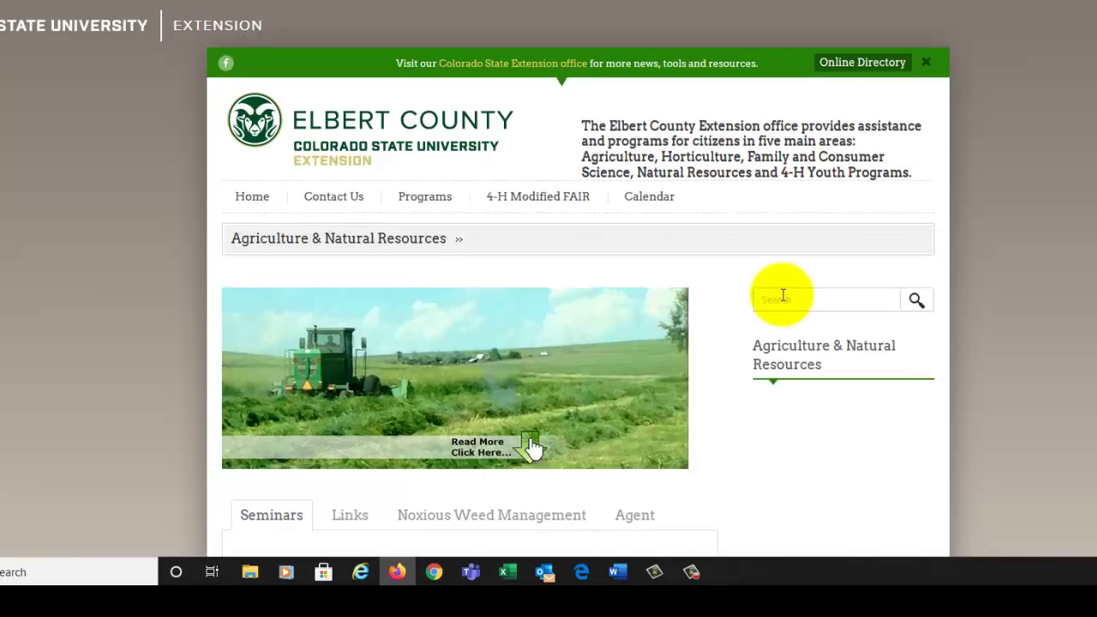
scroll(782, 295, "down", 4)
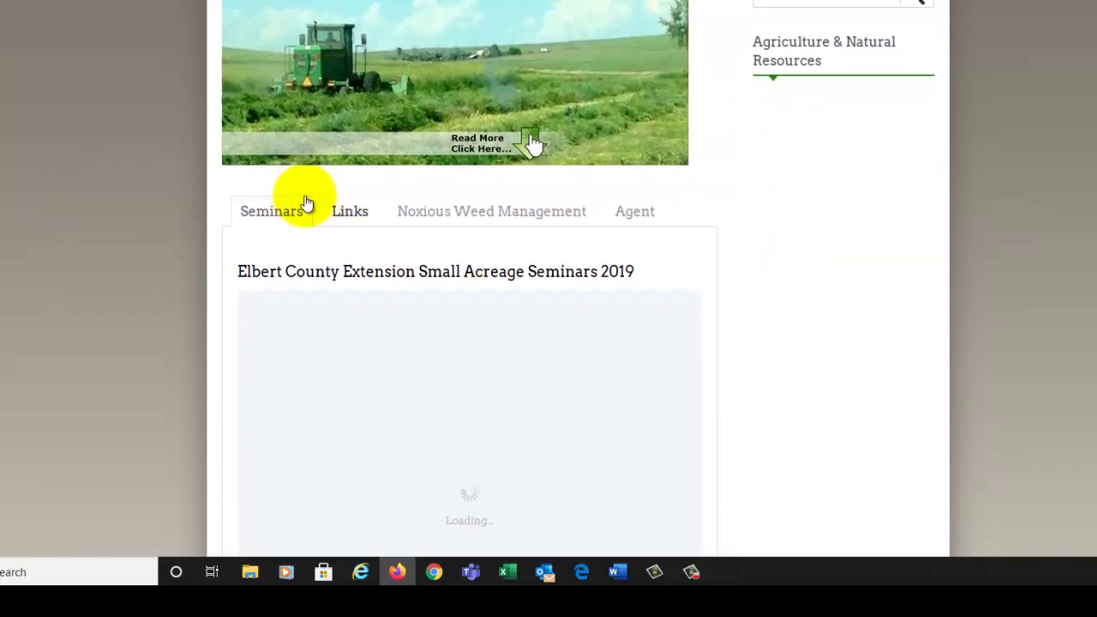
scroll(514, 353, "down", 5)
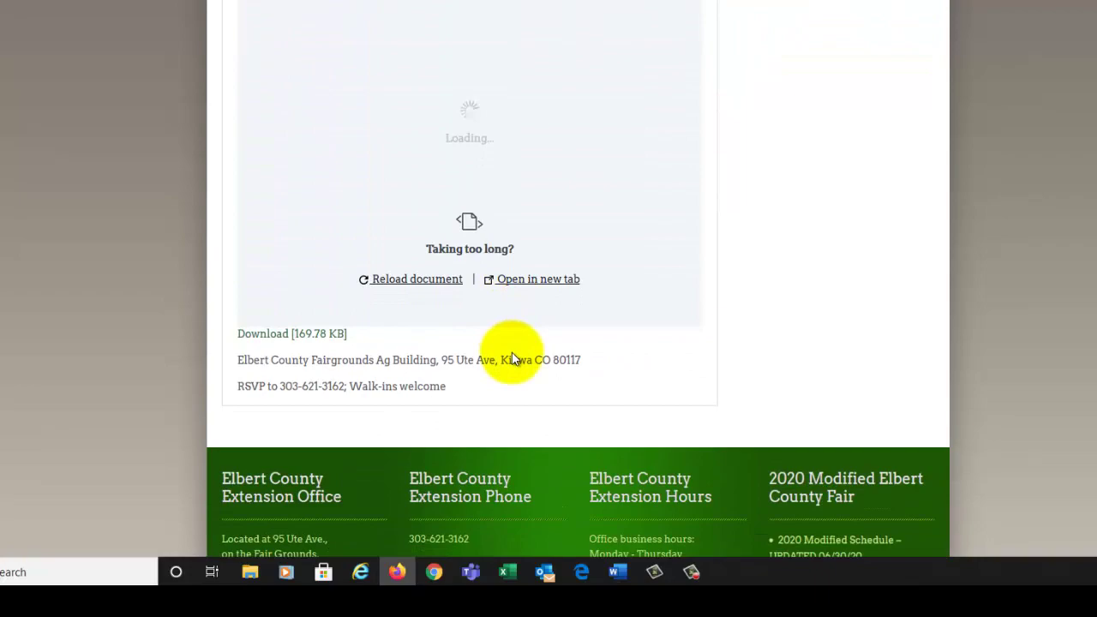
scroll(512, 359, "up", 5)
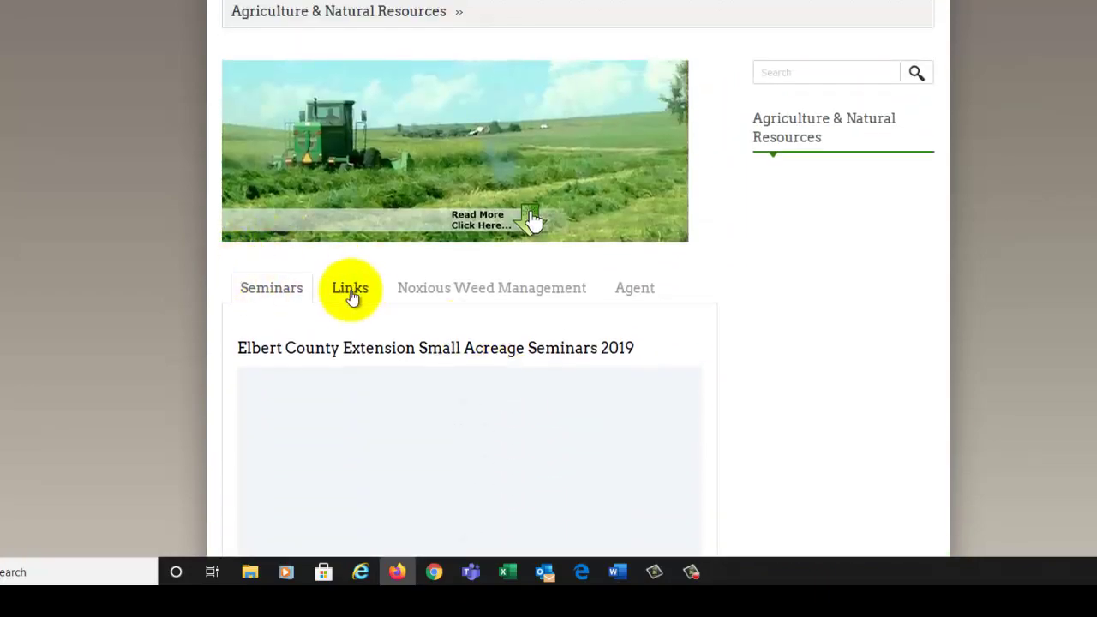
left_click(352, 296)
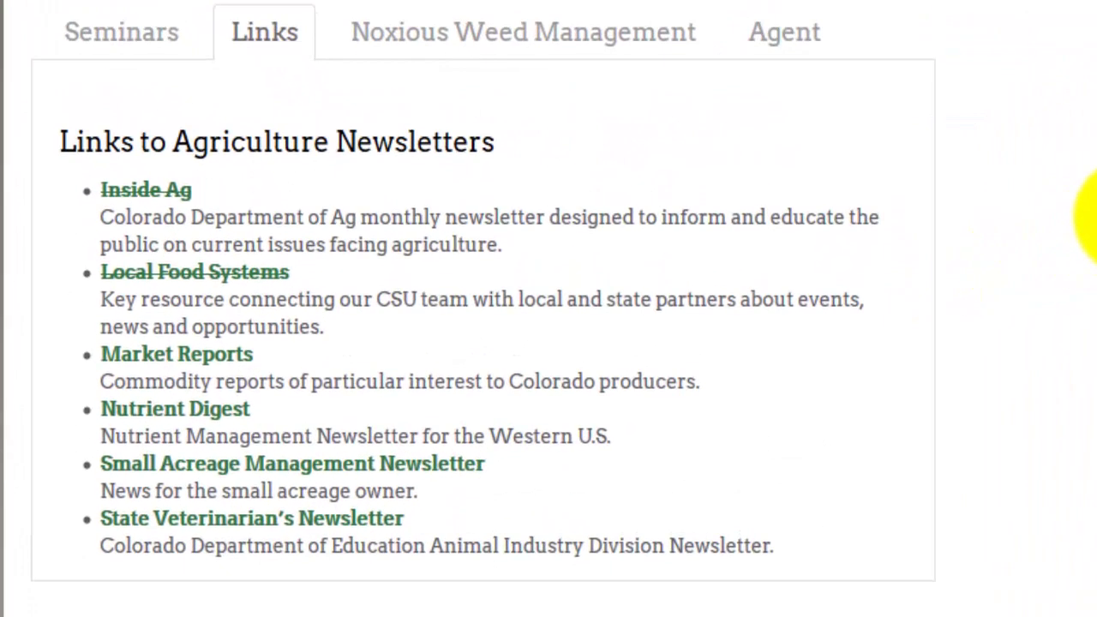
scroll(1092, 214, "down", 2)
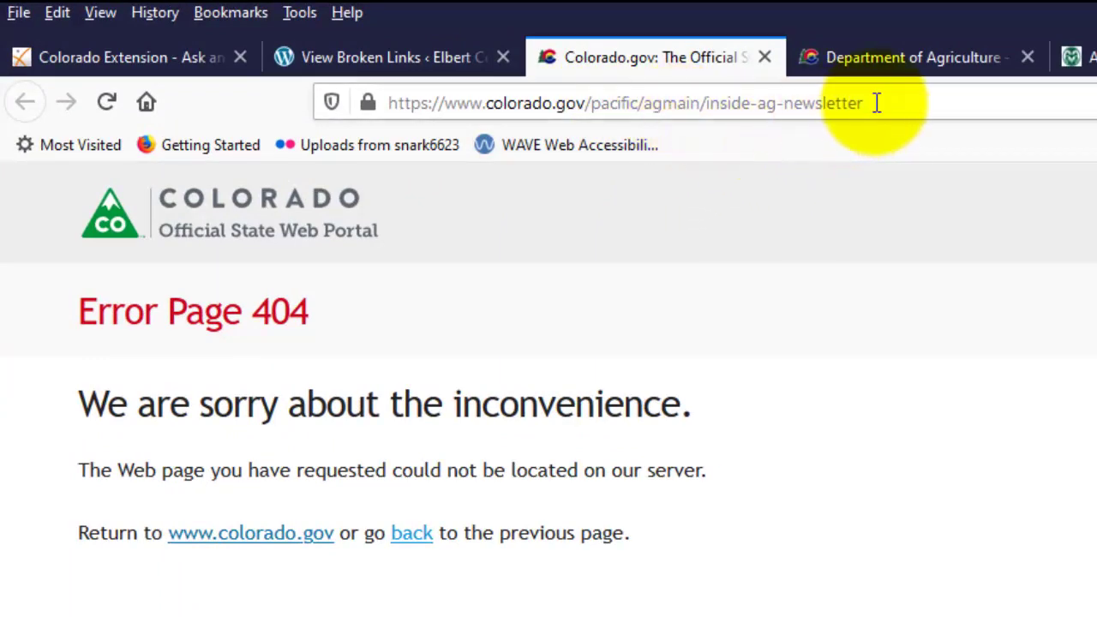
left_click_drag(876, 103, 709, 115)
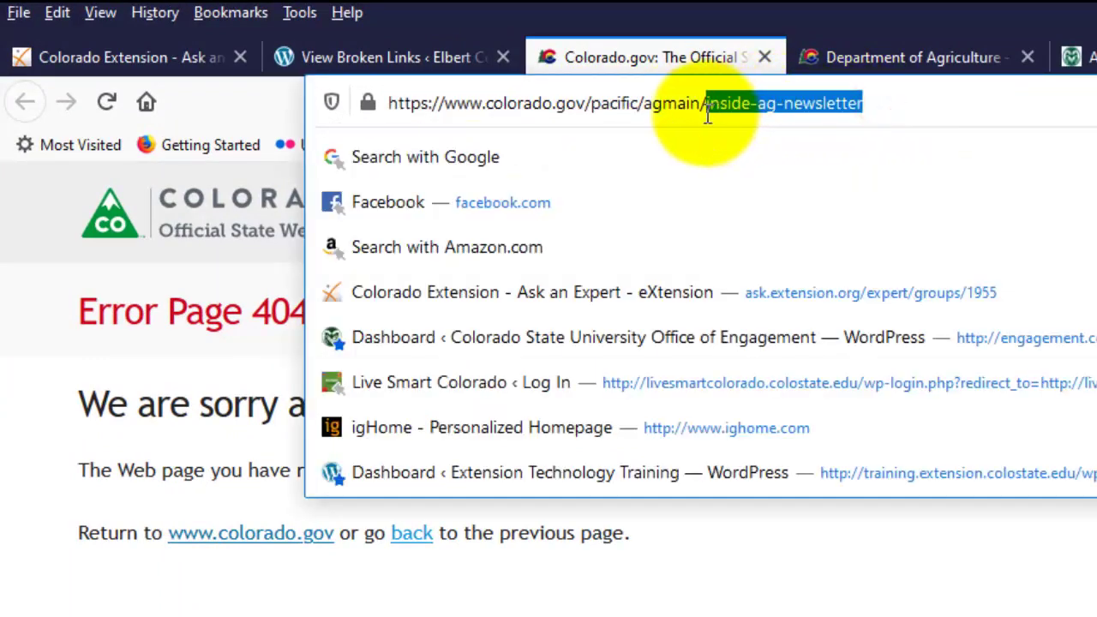
key("BackSpace")
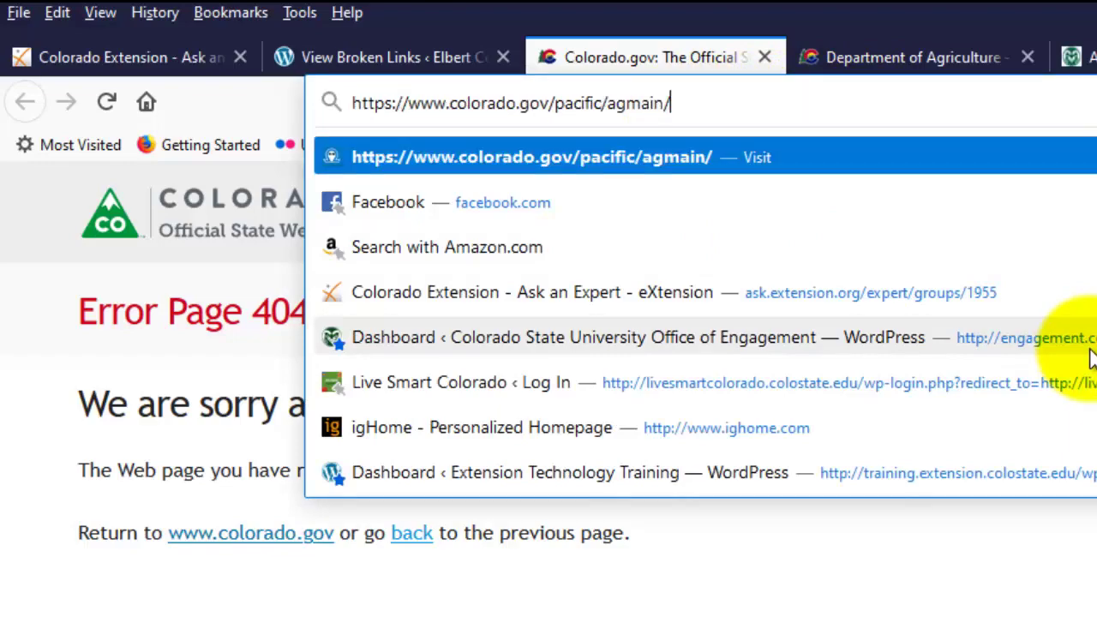
key("Return")
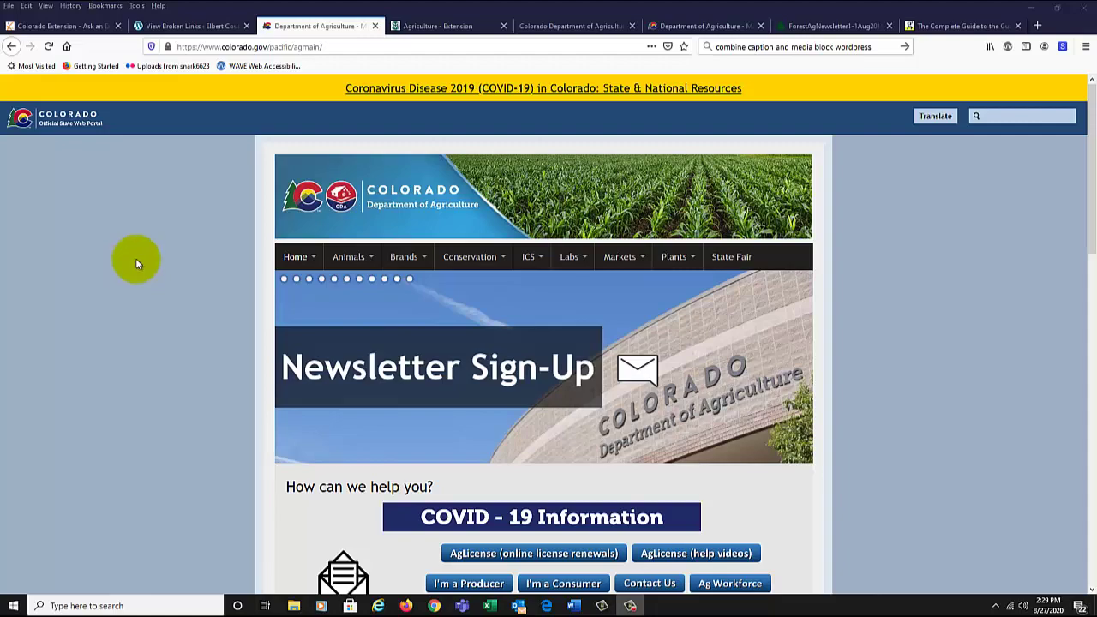
Step: Open the Inside Ag newsletter from the Extension Agriculture page and select the sign-up page's full web address for copying
left_click(401, 25)
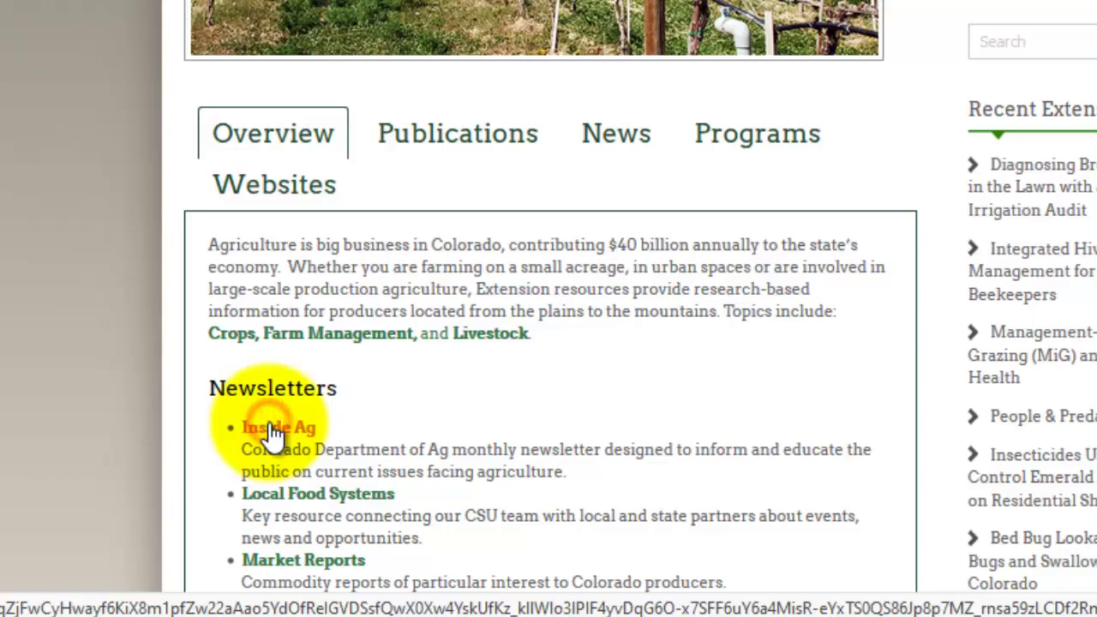
left_click(272, 428)
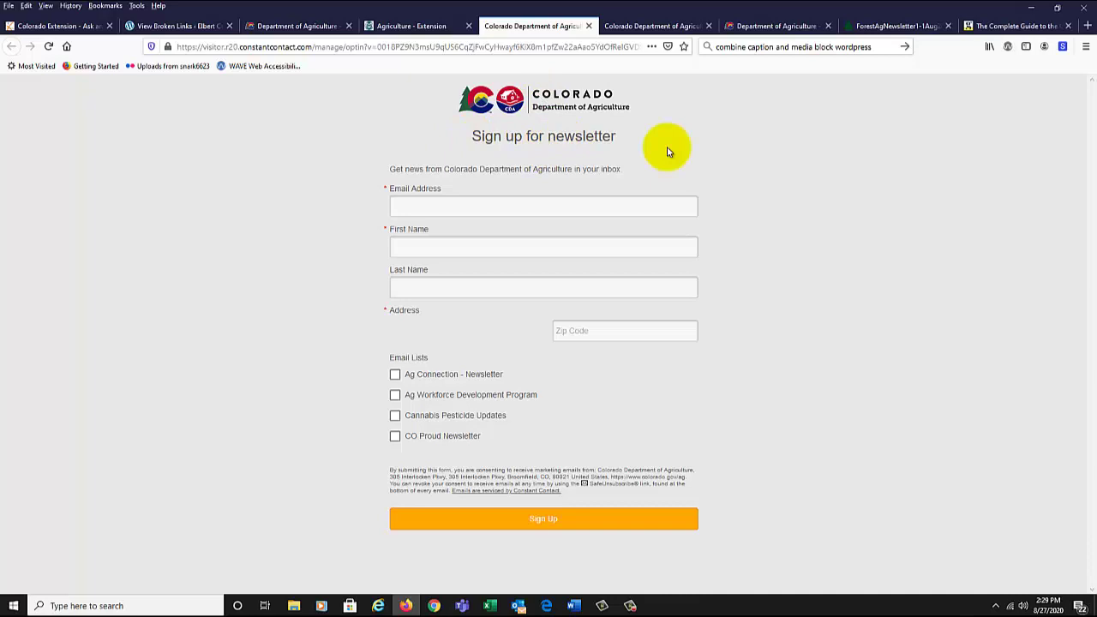
left_click(387, 47)
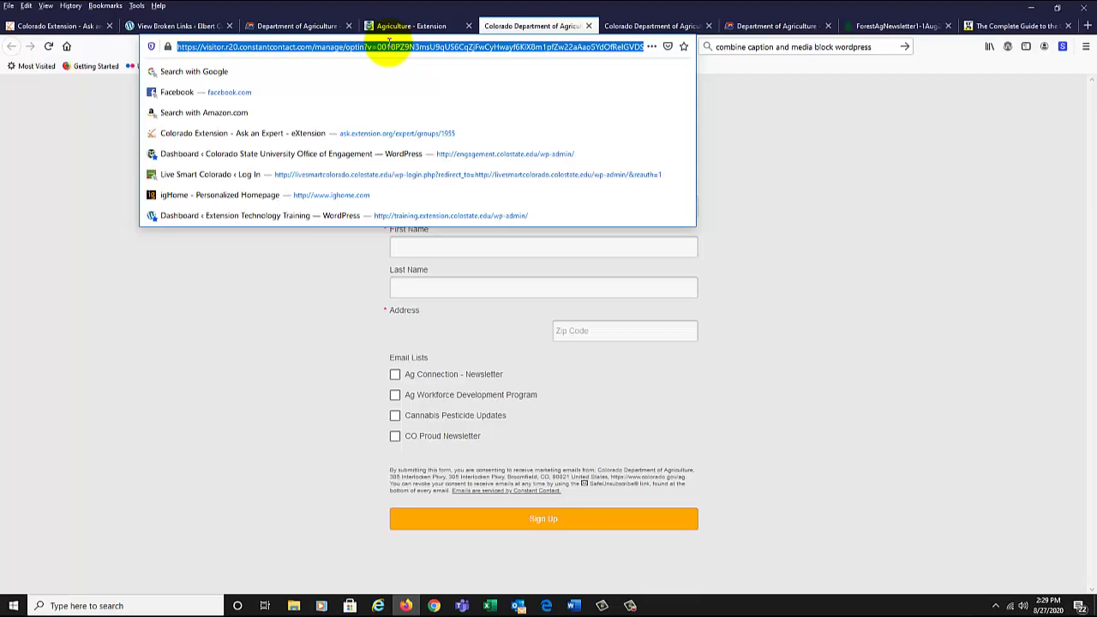
Step: In the Broken Links report, replace the Inside Ag link's URL with the copied sign-up page address, update it and recheck the link
left_click(170, 27)
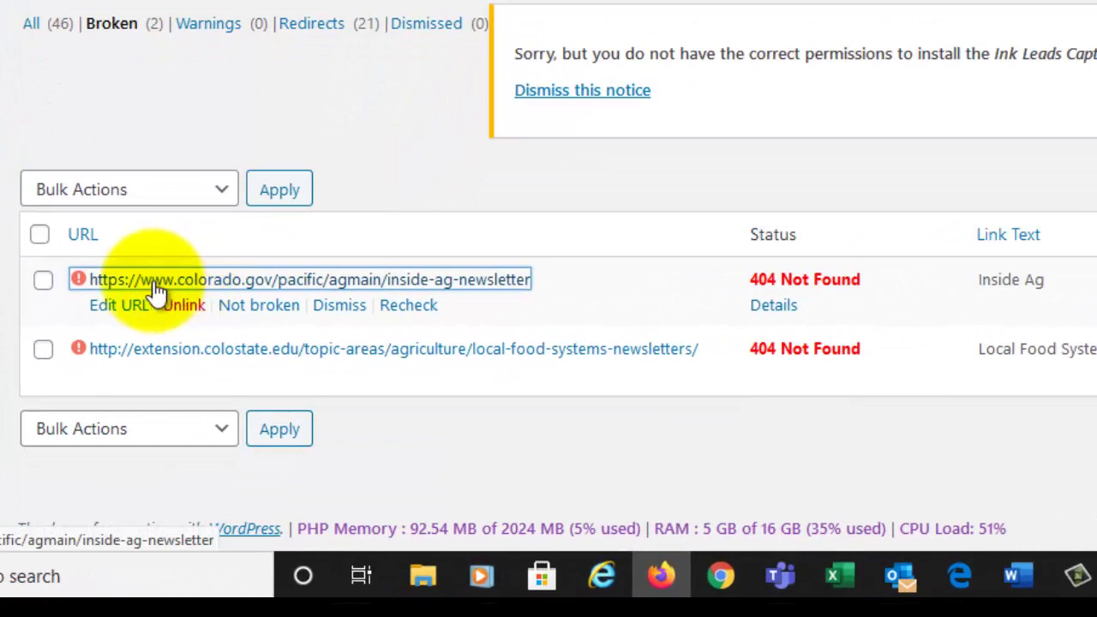
left_click(117, 306)
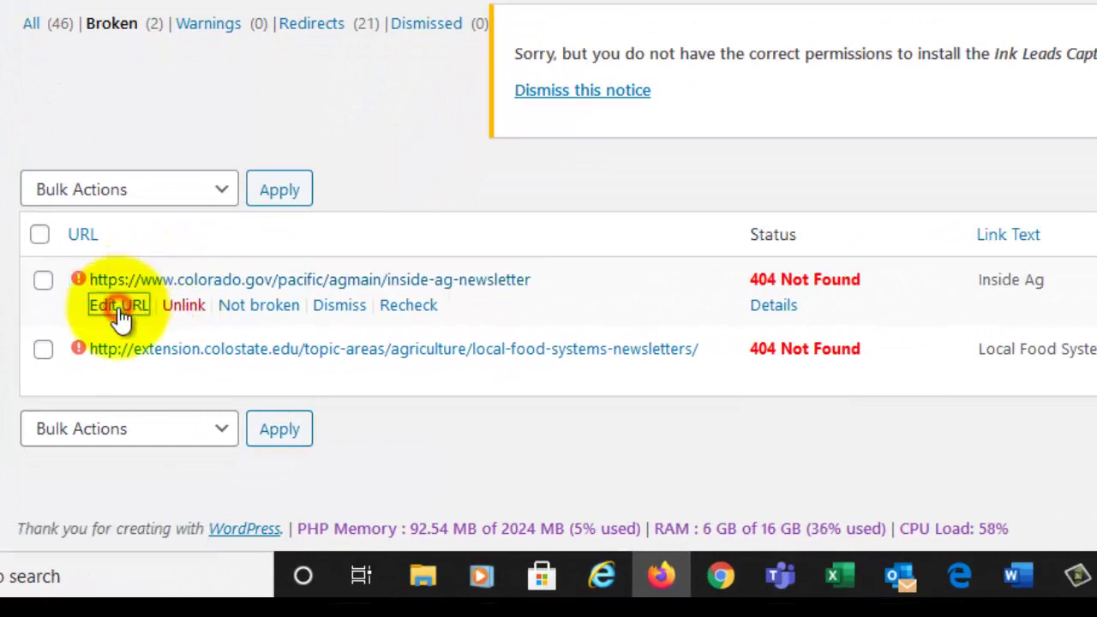
left_click_drag(599, 377, 128, 388)
left_click(129, 385)
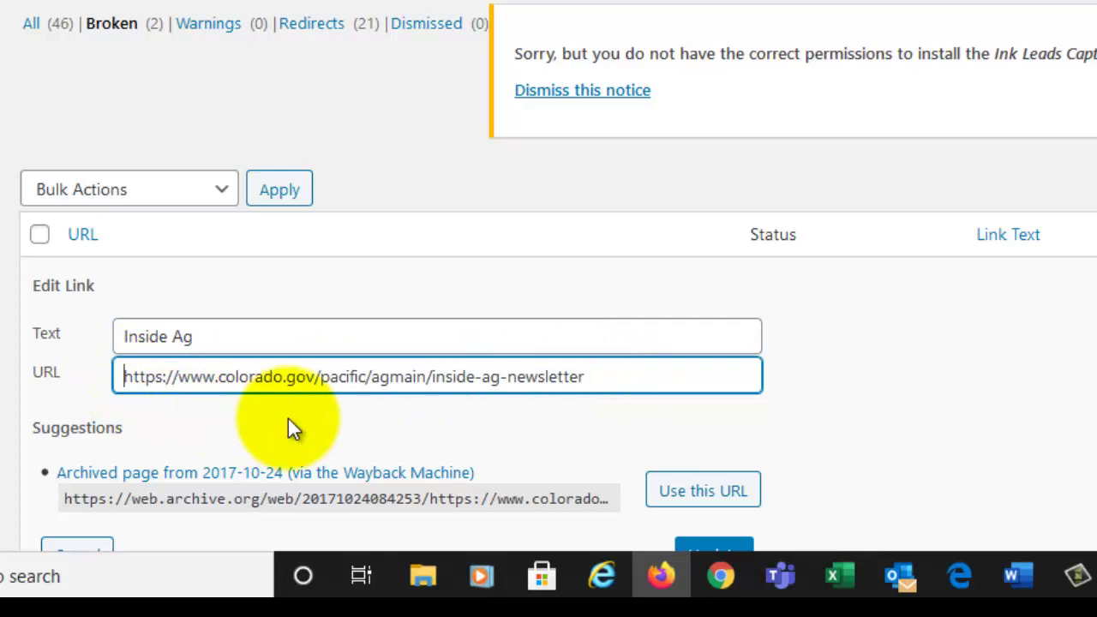
left_click(638, 382)
left_click_drag(638, 381, 9, 379)
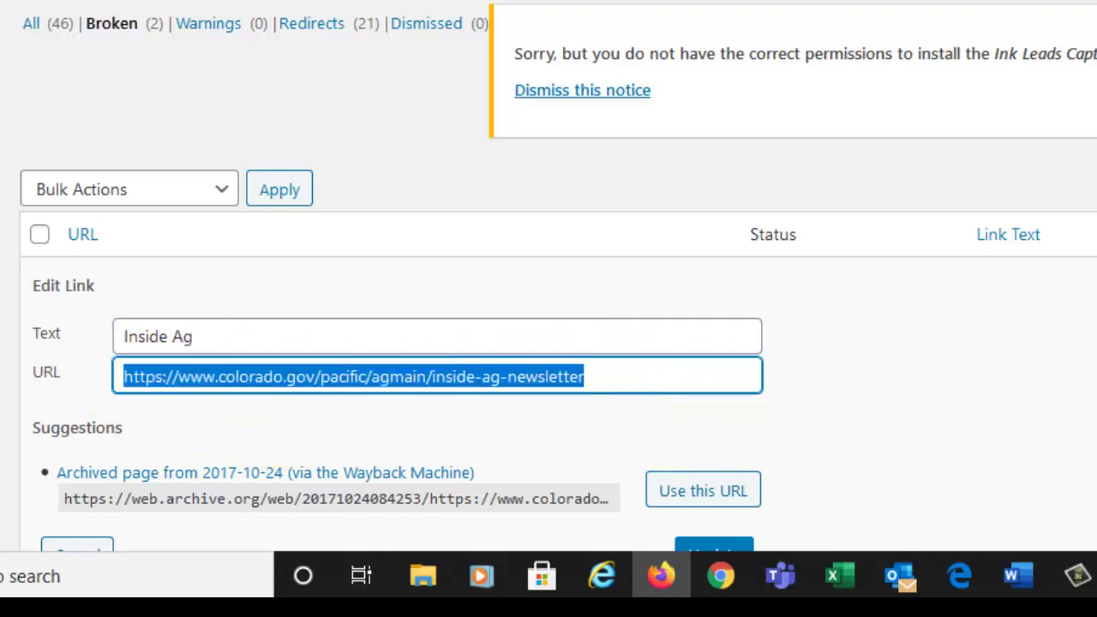
key("ctrl+v")
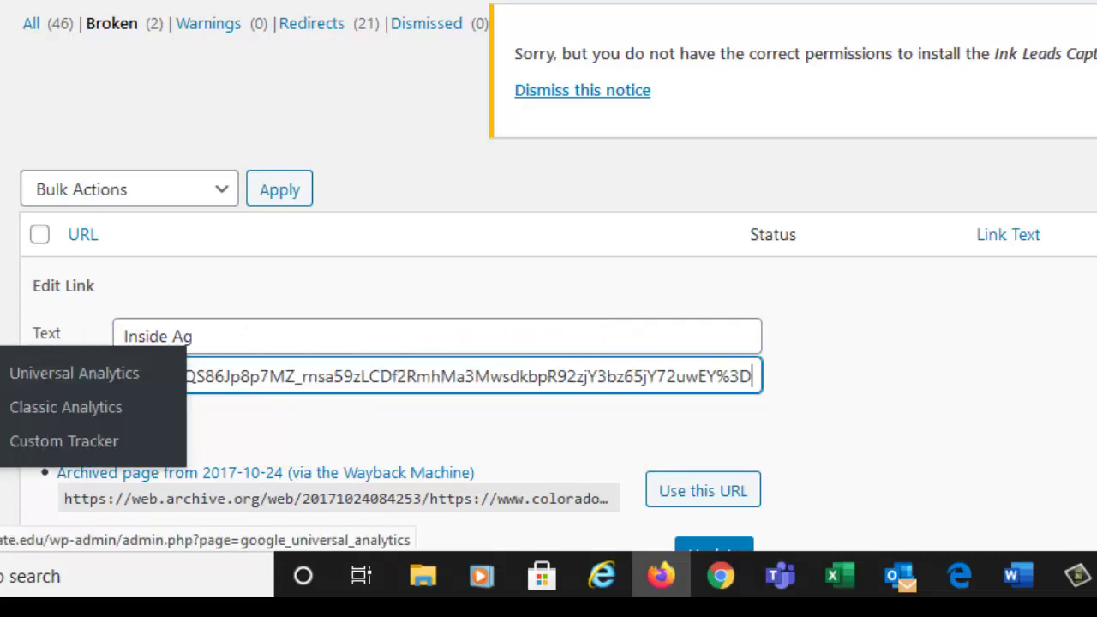
left_click(1076, 490)
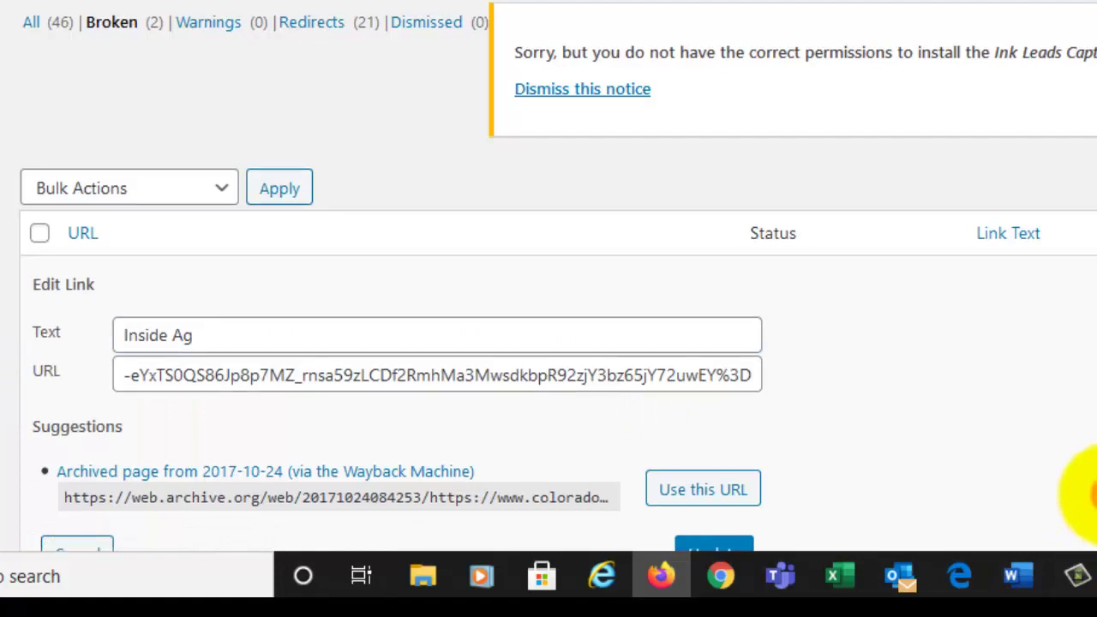
scroll(1081, 493, "down", 3)
left_click(729, 299)
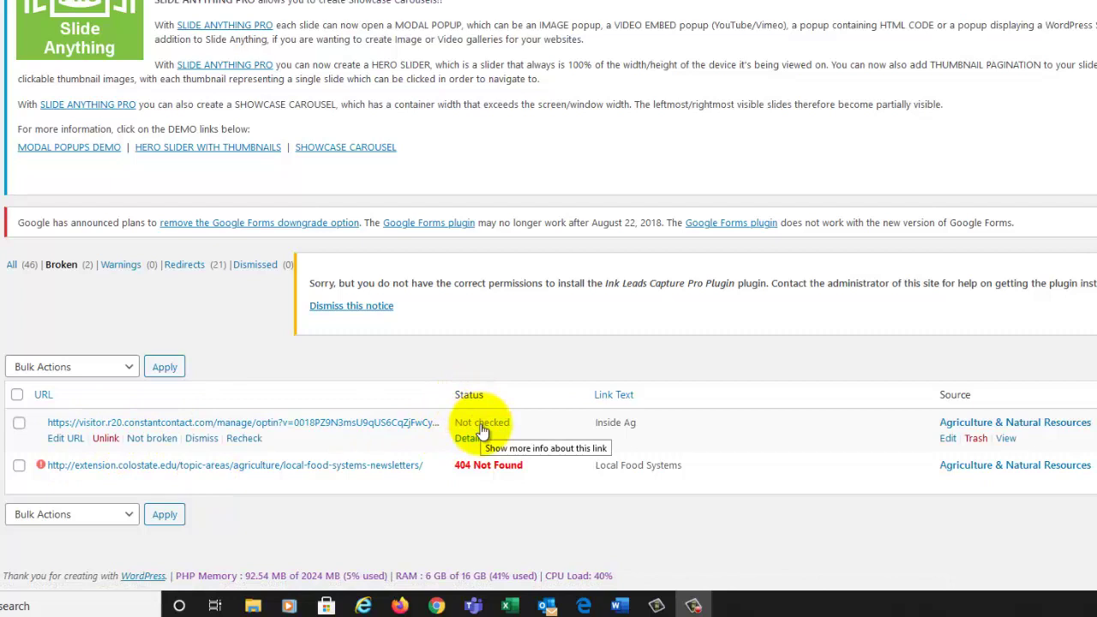
left_click(251, 438)
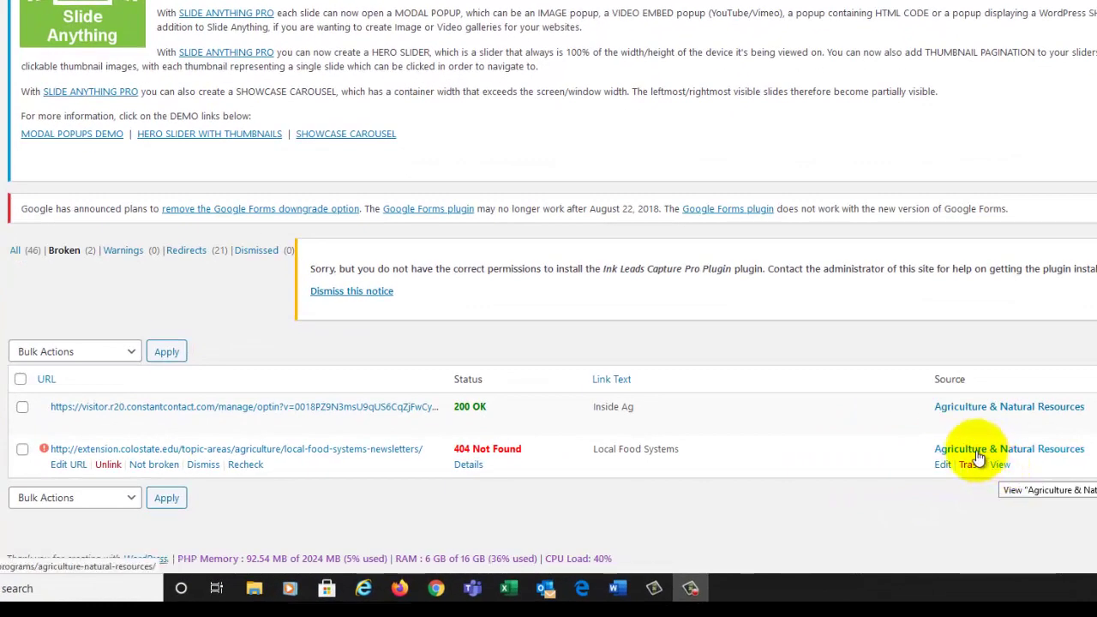
Step: View the source page of the broken Local Food Systems link and show its Links section
left_click(999, 467)
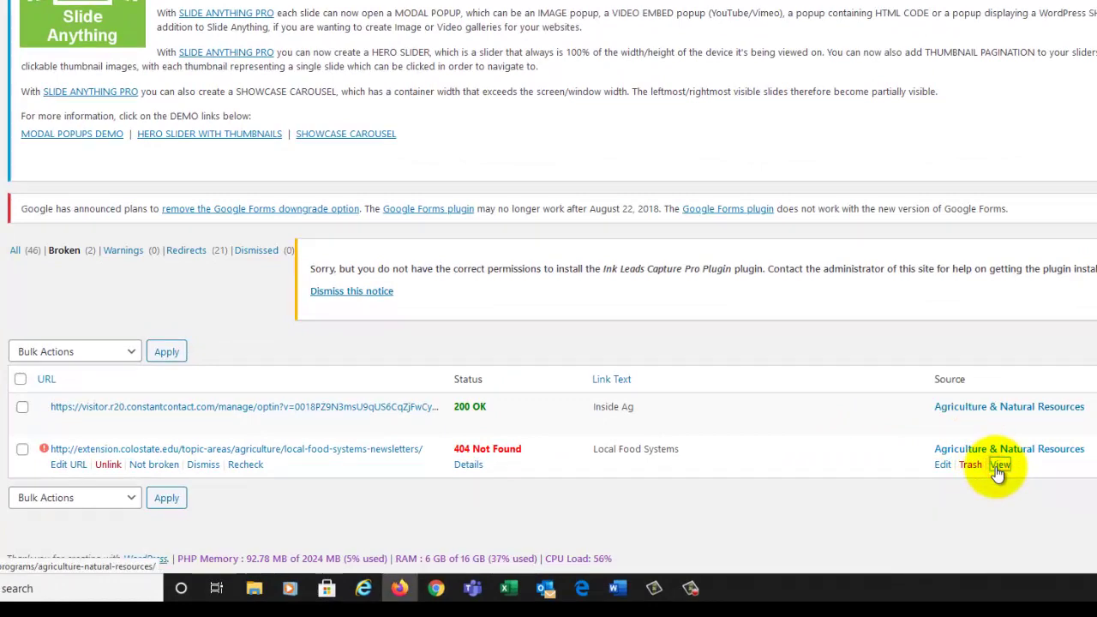
scroll(710, 424, "down", 6)
scroll(127, 219, "up", 2)
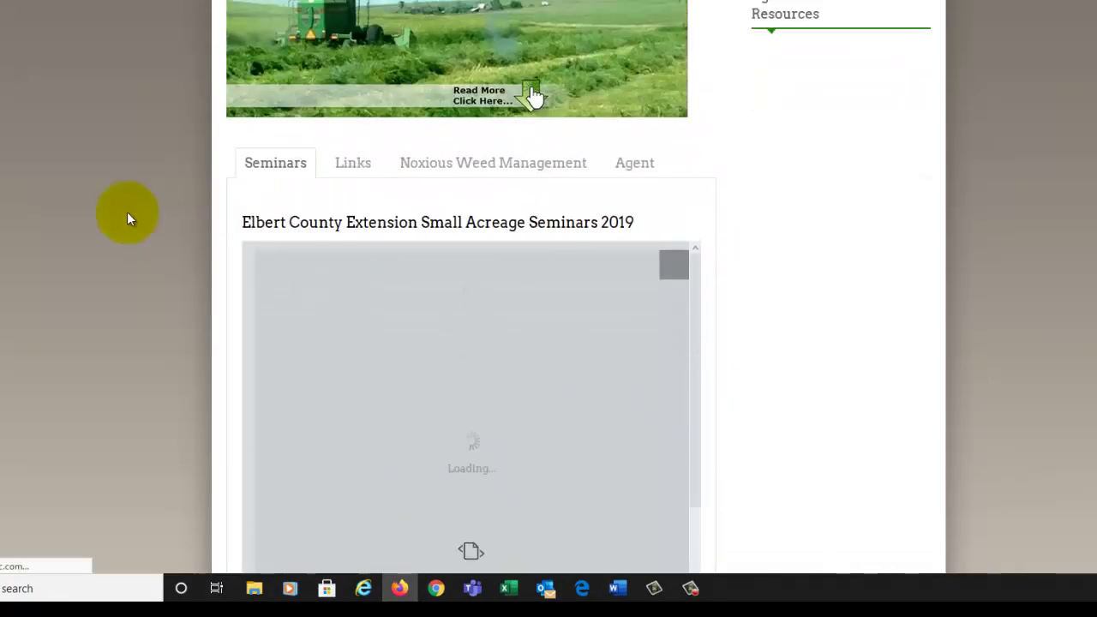
left_click(351, 164)
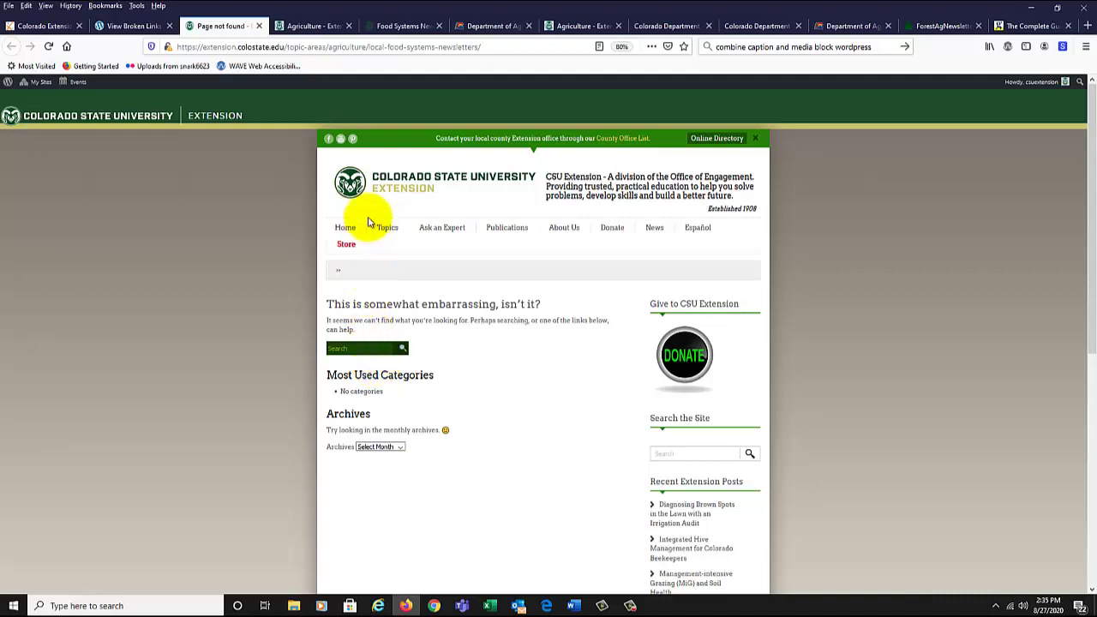
Step: Open the Local Food Systems newsletter from the Extension Agriculture page and copy the address of the page it leads to
left_click(311, 28)
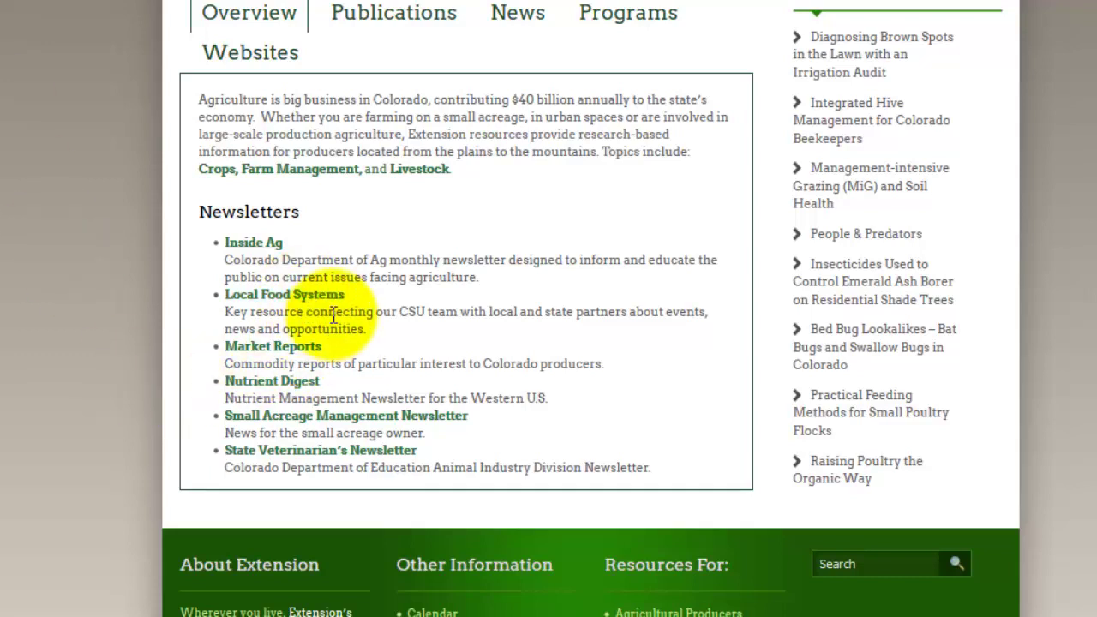
left_click(299, 293)
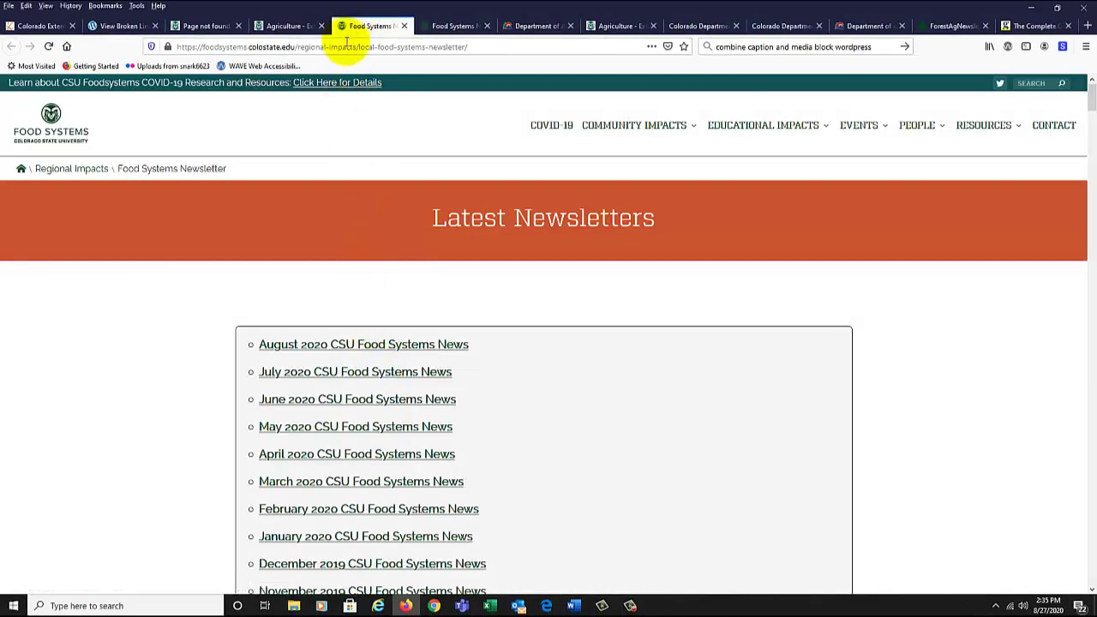
left_click(346, 44)
key("ctrl+c")
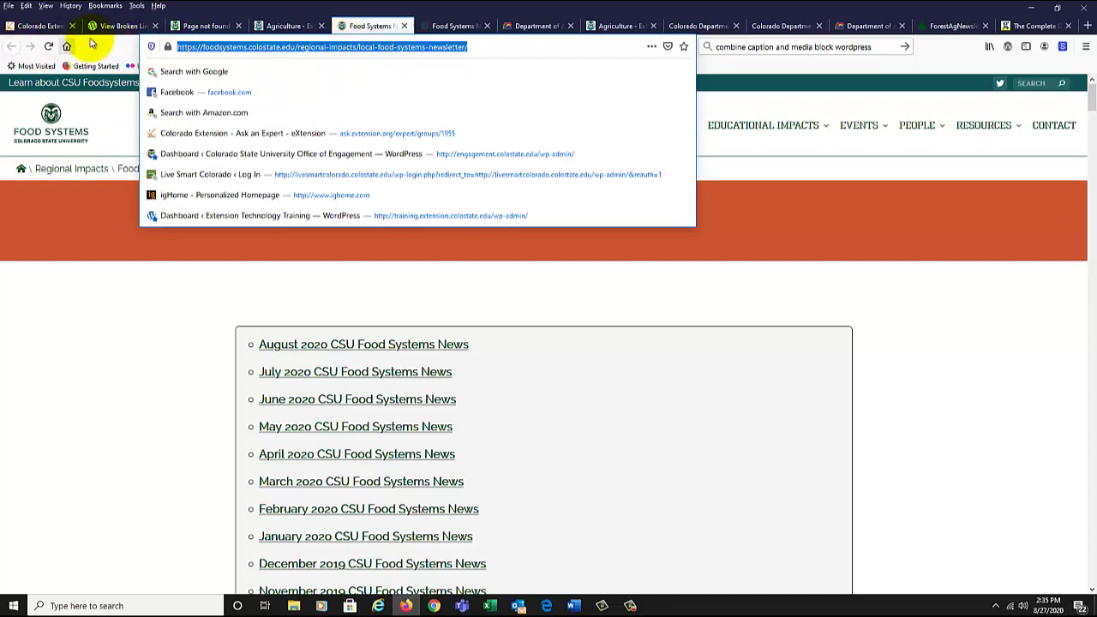
left_click(116, 29)
mouse_move(245, 502)
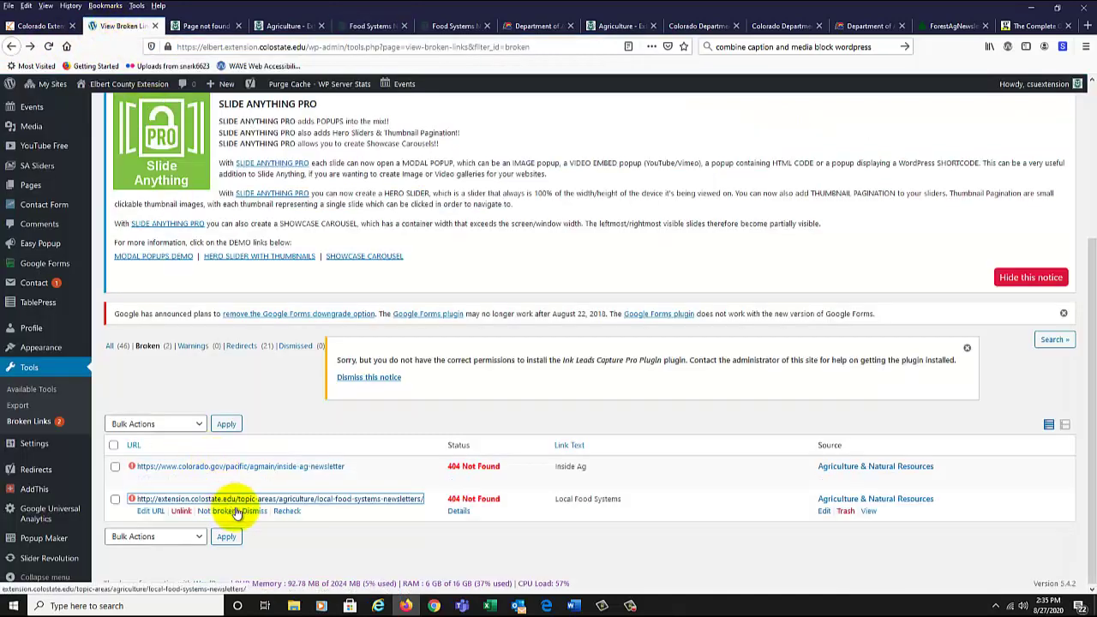
left_click(137, 512)
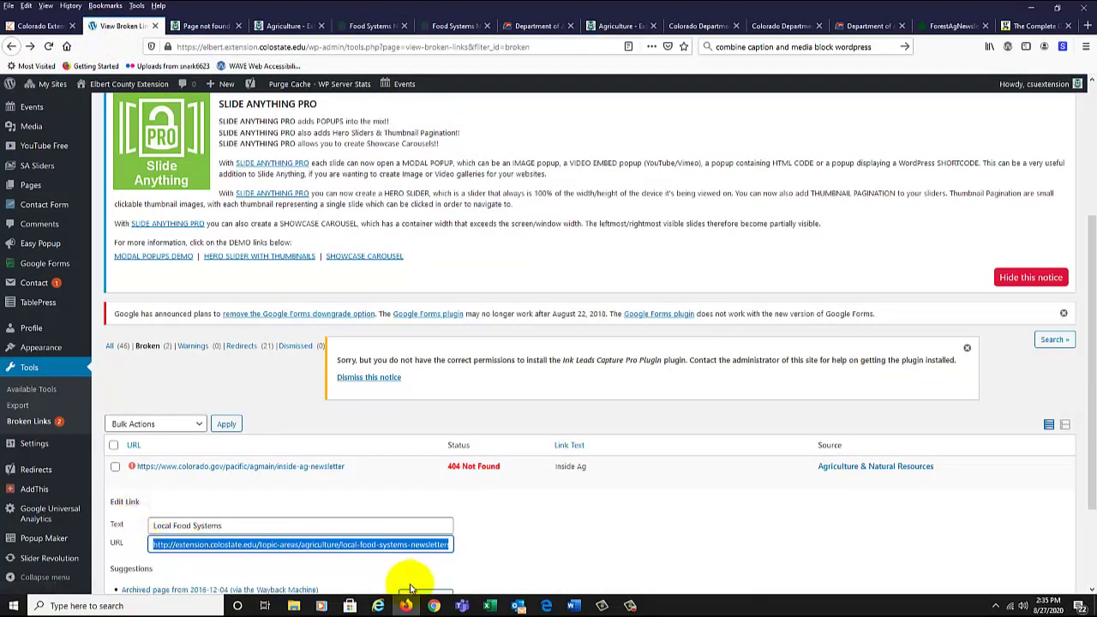
key("ctrl+v")
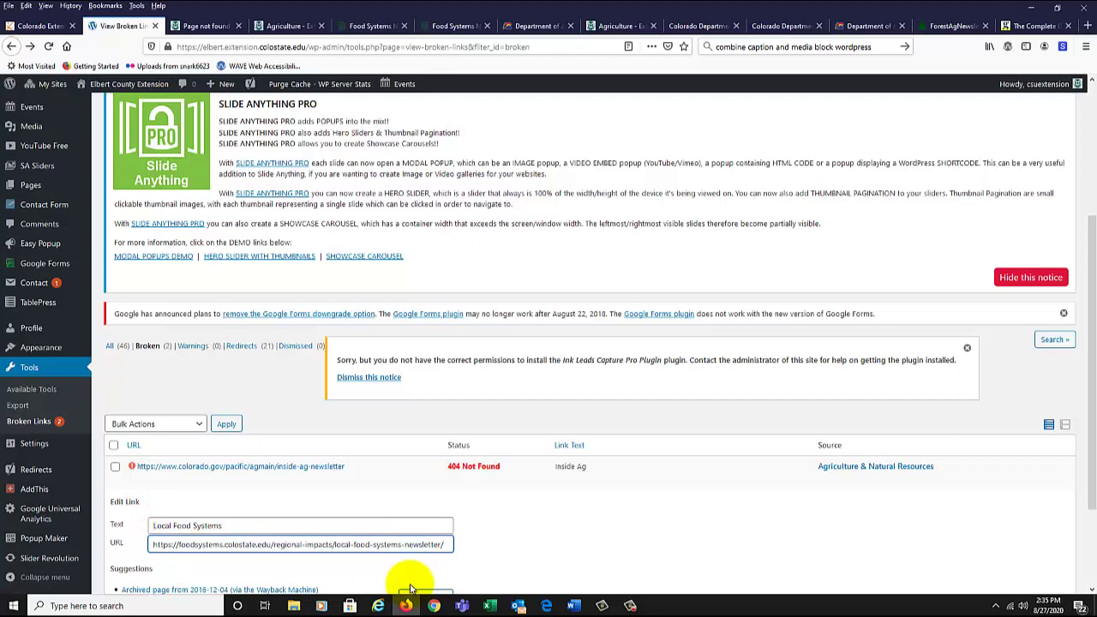
scroll(502, 578, "down", 1)
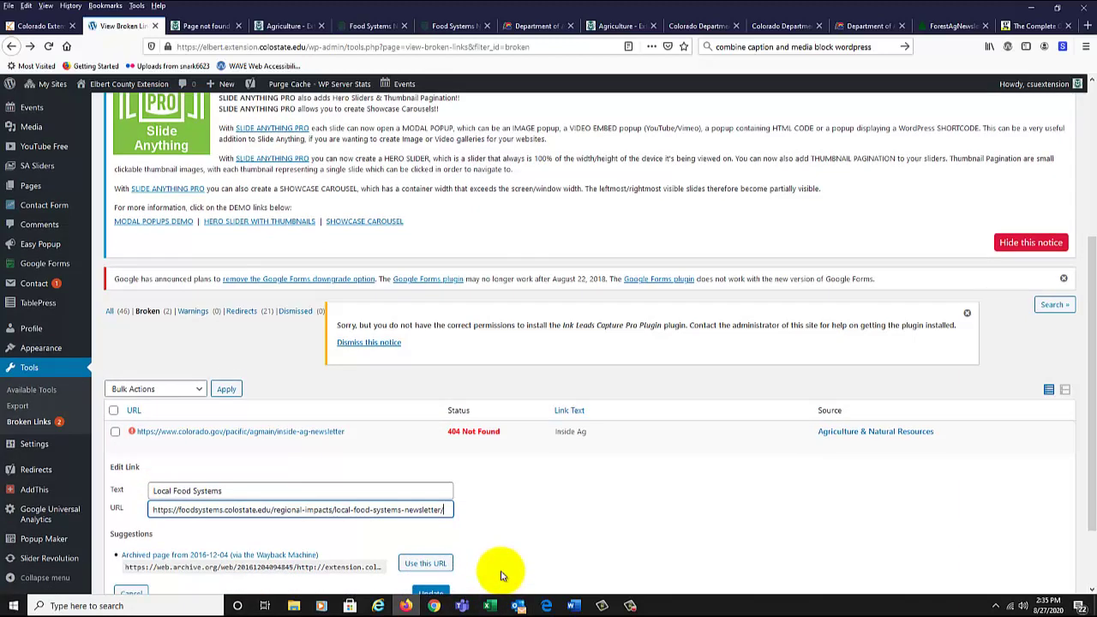
left_click(435, 570)
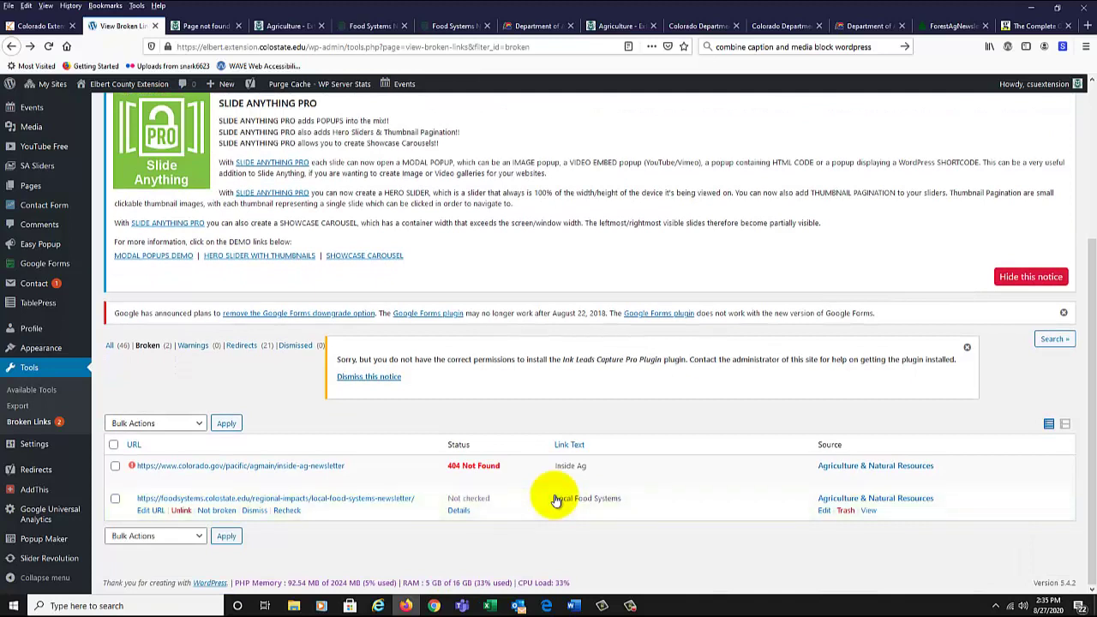
left_click(283, 510)
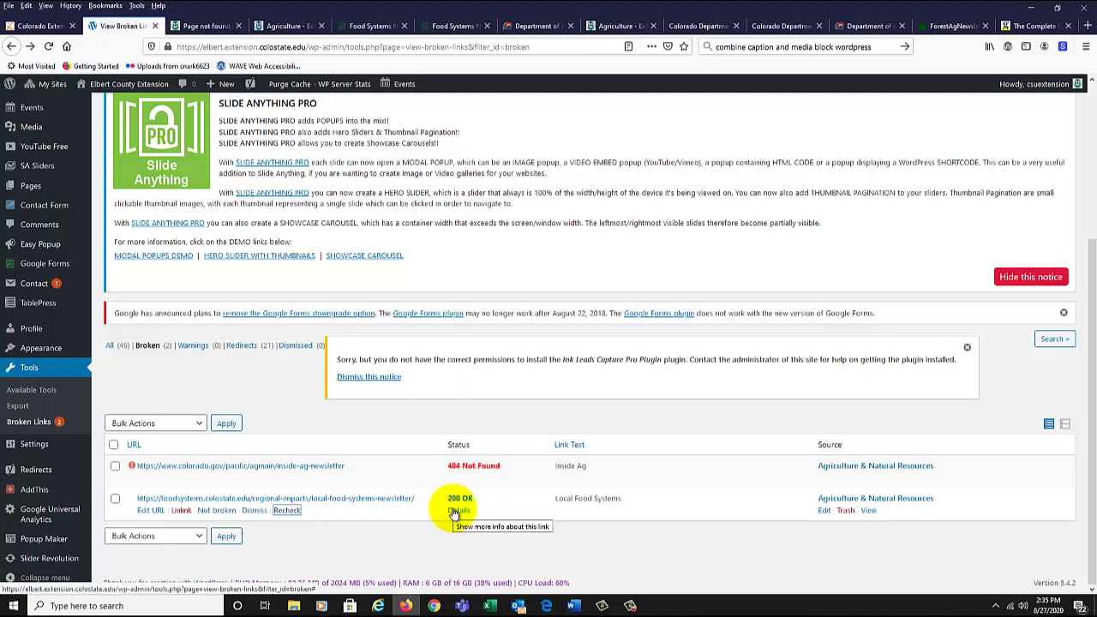